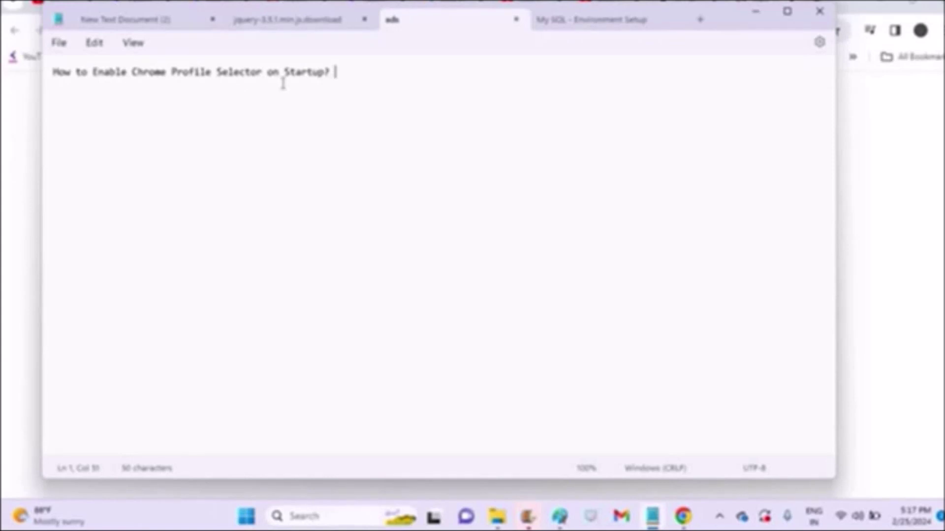
{"action": "left_click", "coordinate": [755, 11]}
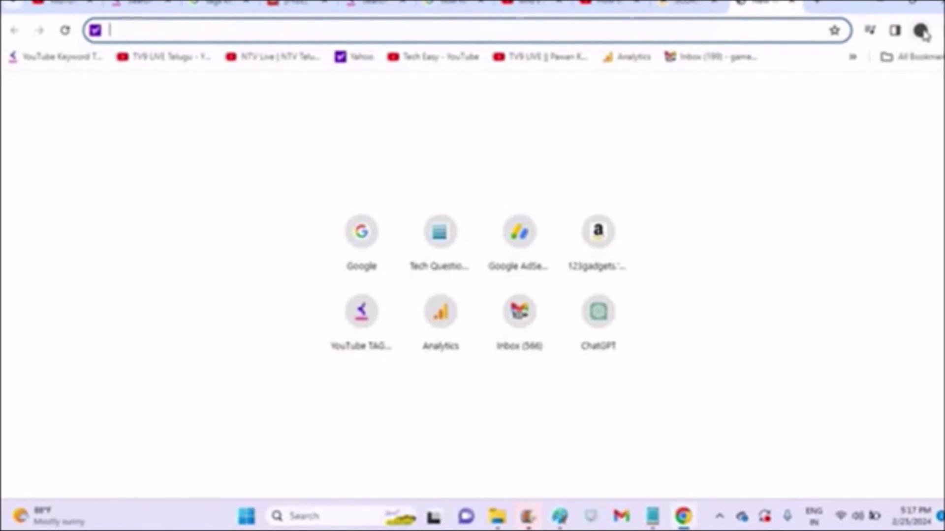
{"action": "left_click", "coordinate": [652, 515]}
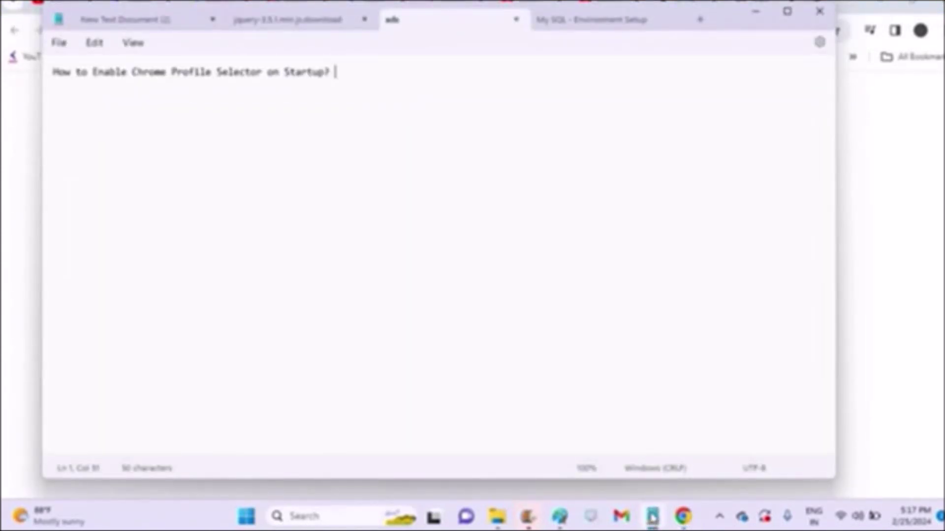
{"action": "left_click", "coordinate": [756, 13]}
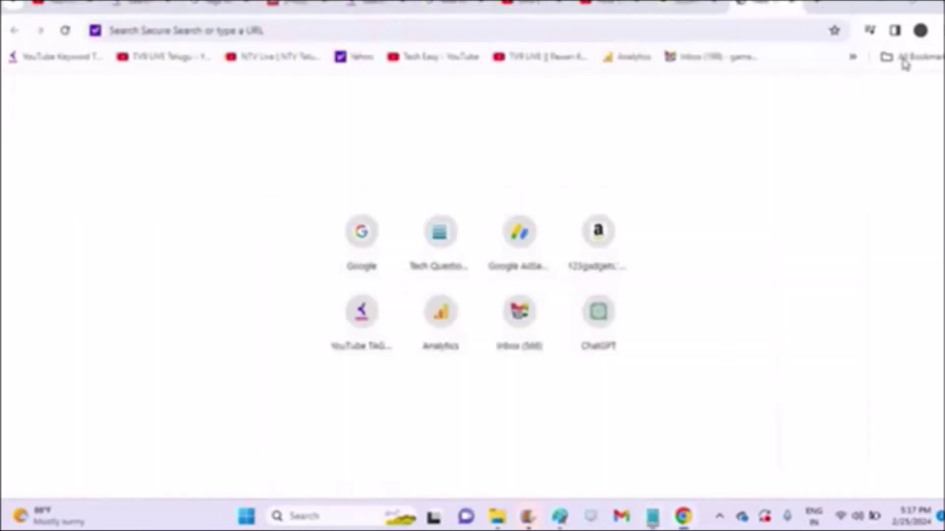
{"action": "left_click", "coordinate": [921, 30]}
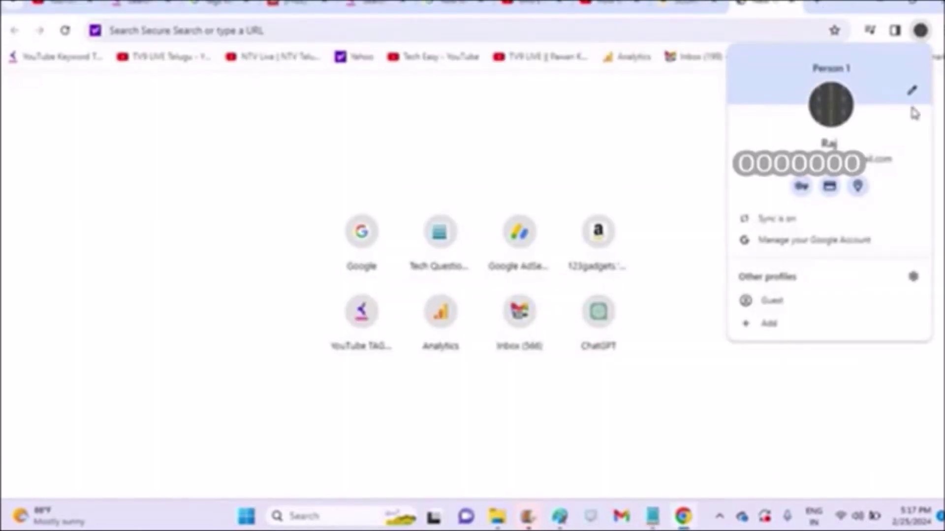
{"action": "left_click", "coordinate": [914, 279]}
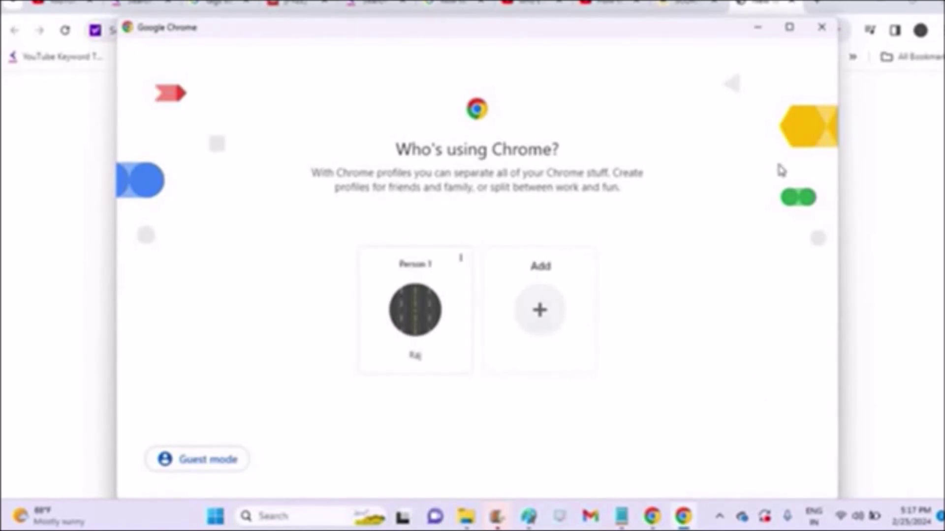
{"action": "left_click", "coordinate": [789, 28]}
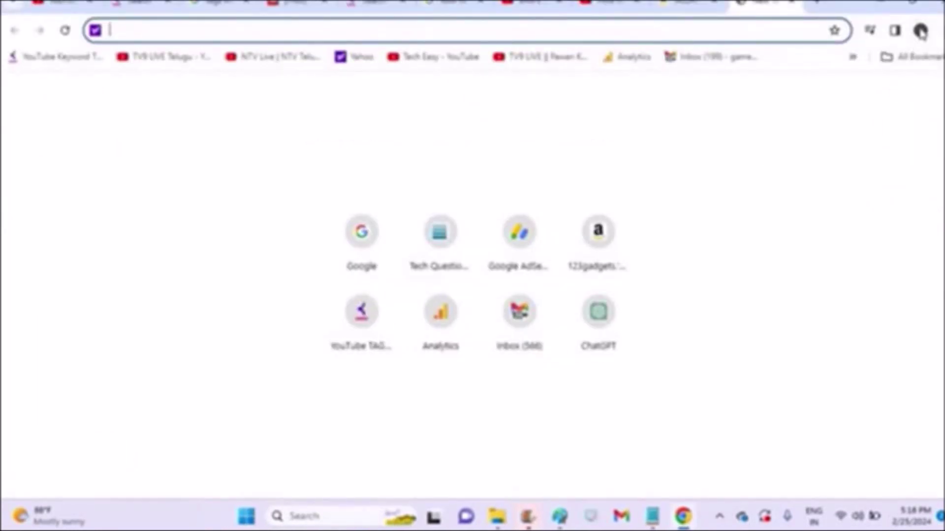
{"action": "left_click", "coordinate": [920, 30]}
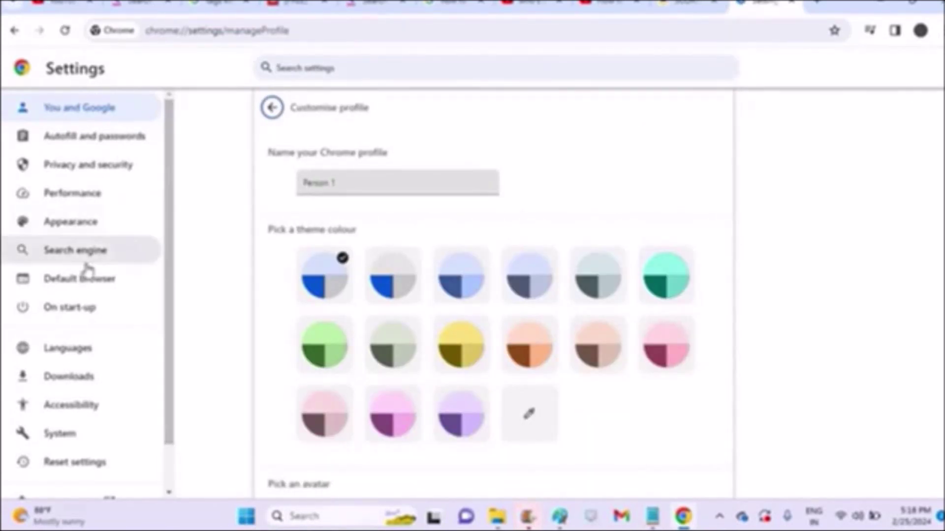
Set Chrome's On start-up option to 'Open the New Tab page'
{"action": "left_click", "coordinate": [67, 312]}
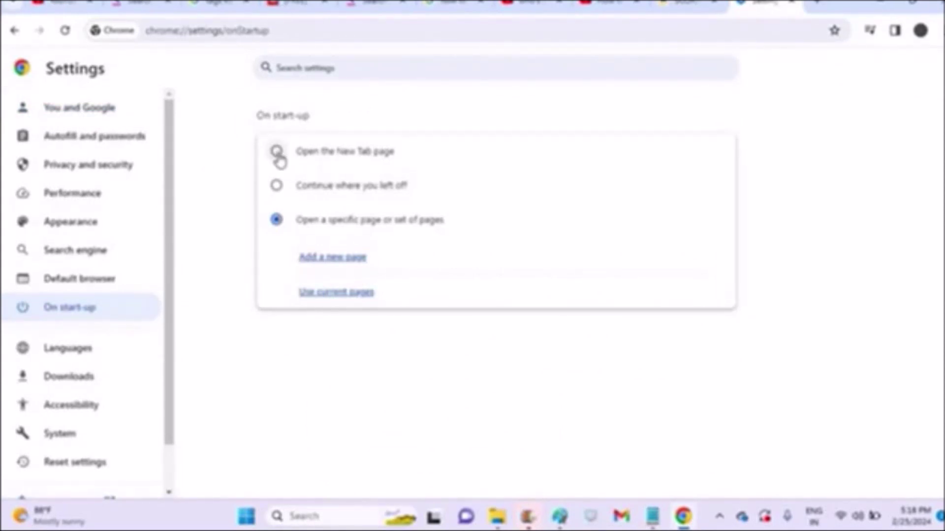
{"action": "left_click", "coordinate": [277, 151]}
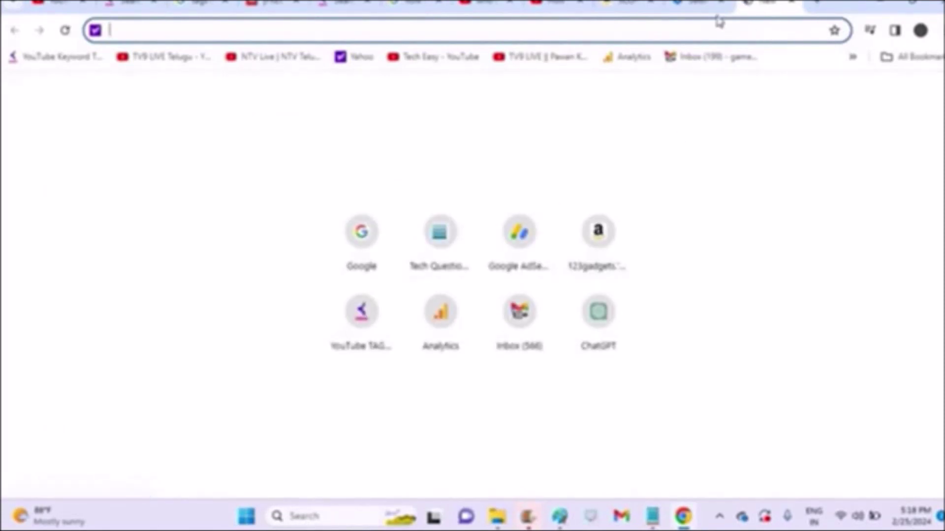
Return to the Settings tab to confirm 'Open the New Tab page' is still selected
{"action": "left_click", "coordinate": [702, 13]}
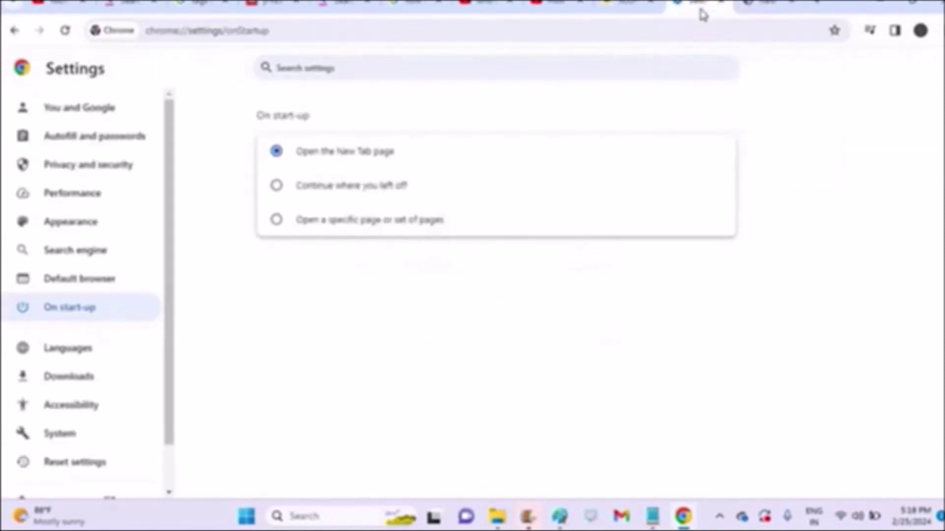